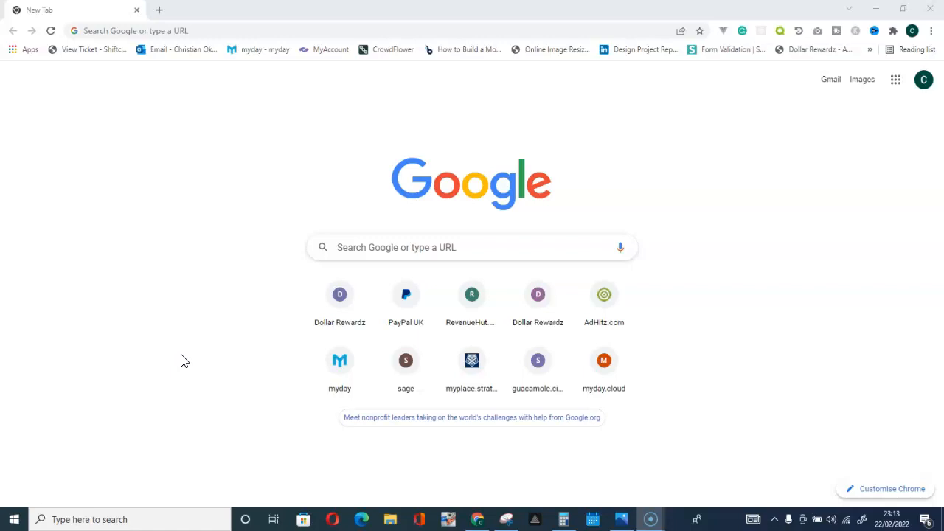
Switch to Photos to examine the installer prerequisite checks in oracle3.PNG, and return to the browser.
click(795, 348)
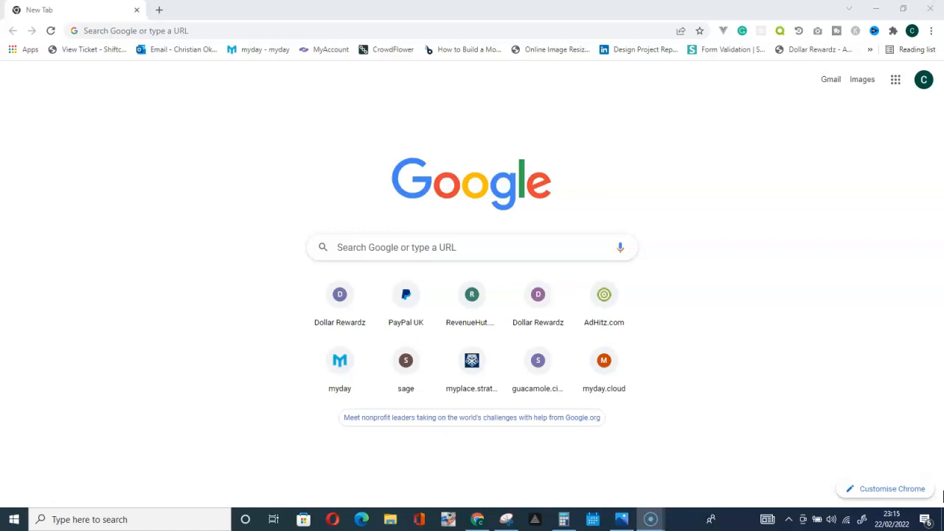
click(621, 519)
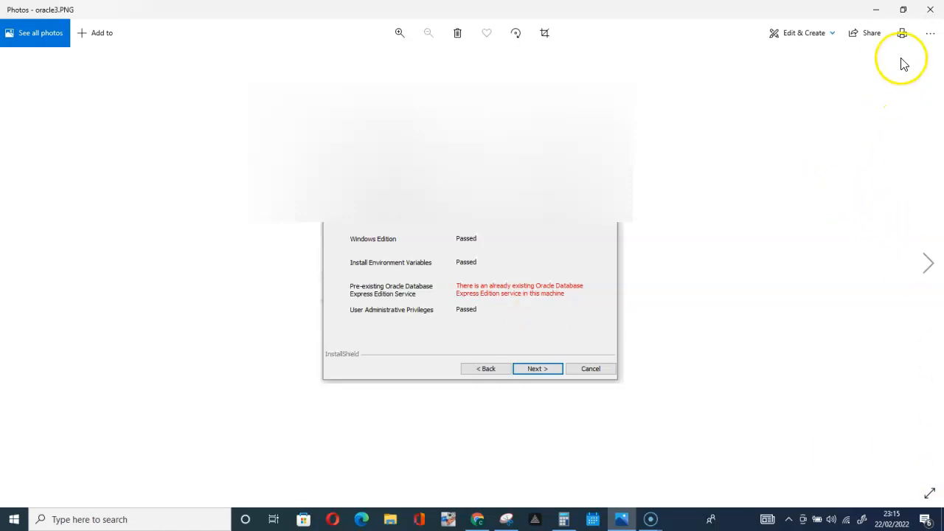
click(876, 10)
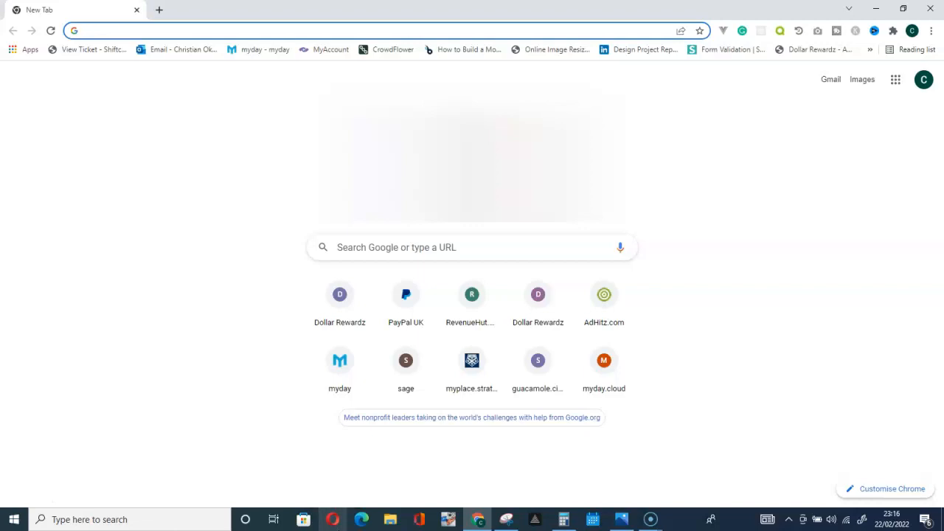
Open the Oracle Database Express Edition page at oracle.com/xe.
text(or)
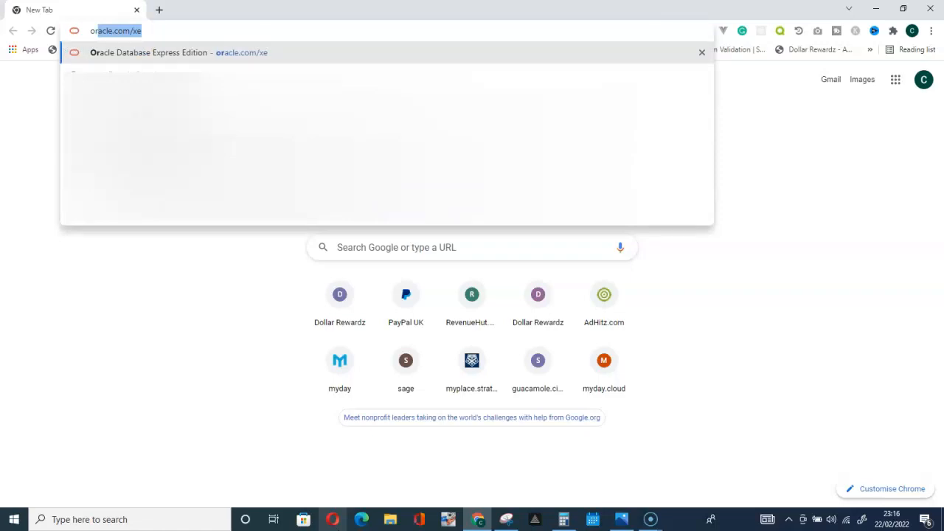
key(Return)
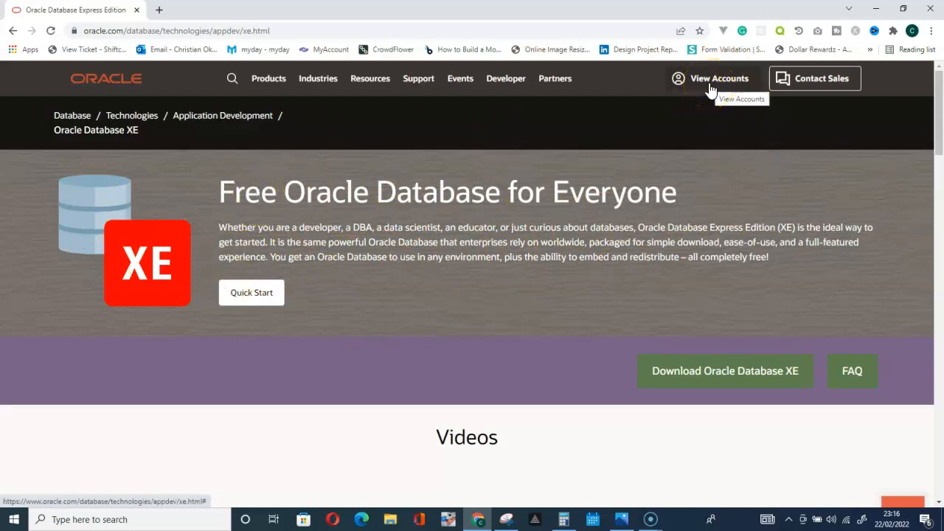
click(847, 149)
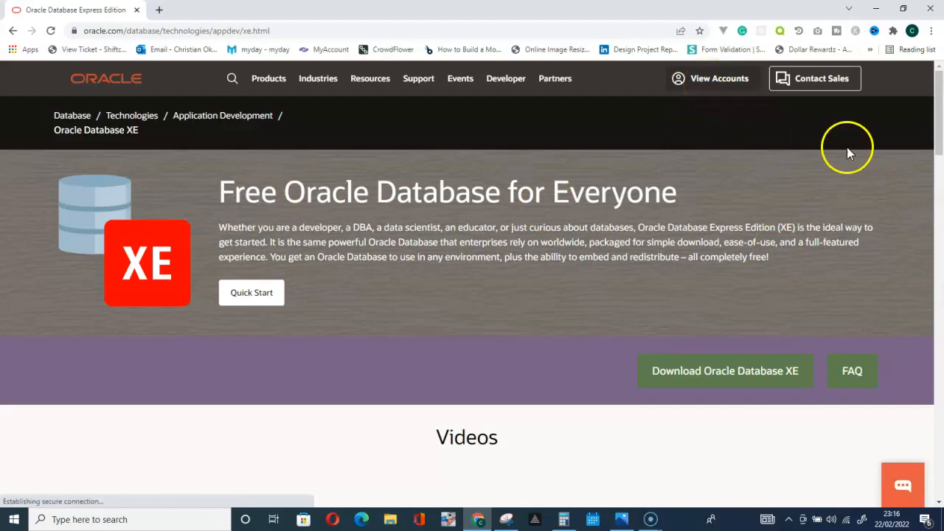
Go to Oracle's Software Downloads page and open the Database Express Edition downloads from the Database section.
click(368, 86)
click(369, 87)
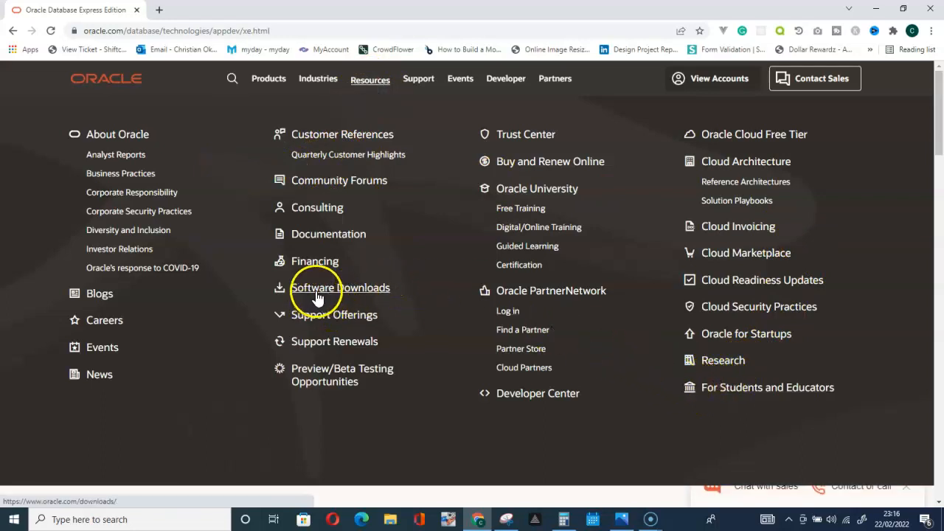
click(341, 290)
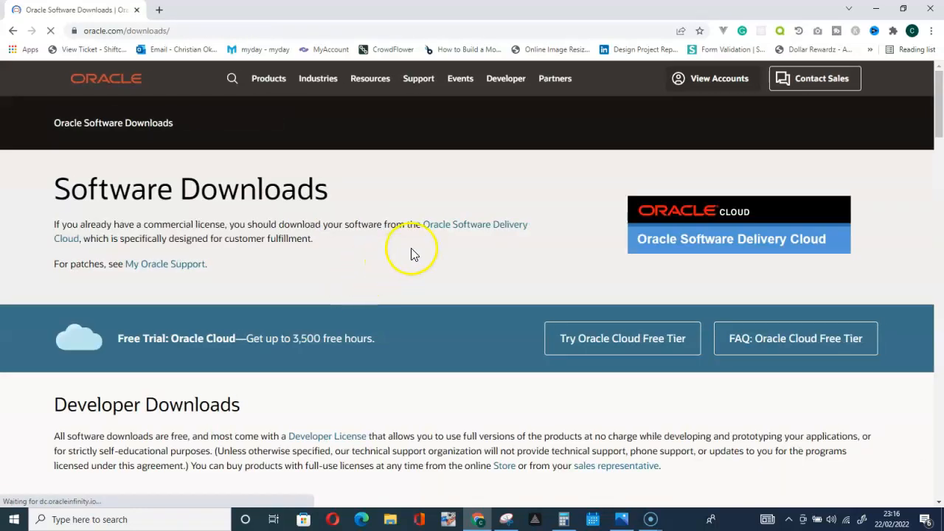
scroll(413, 253, down, 4)
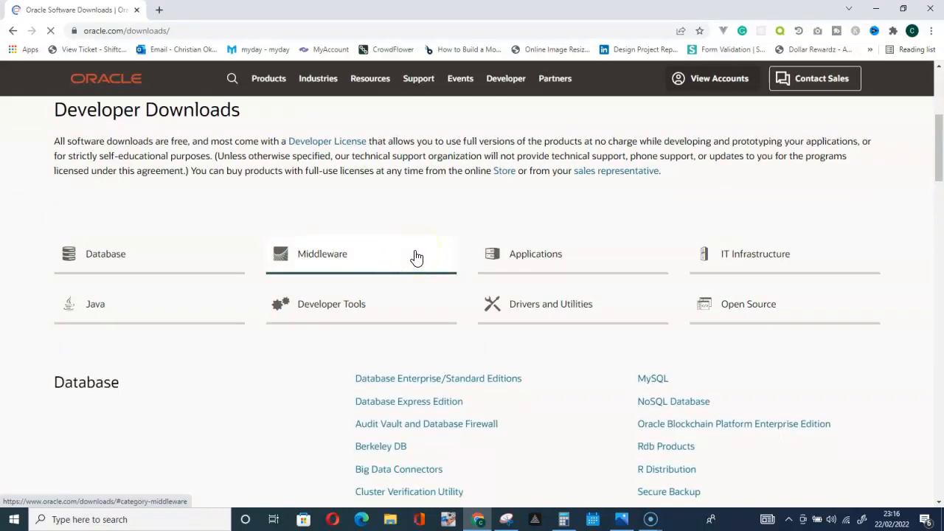
scroll(92, 400, down, 2)
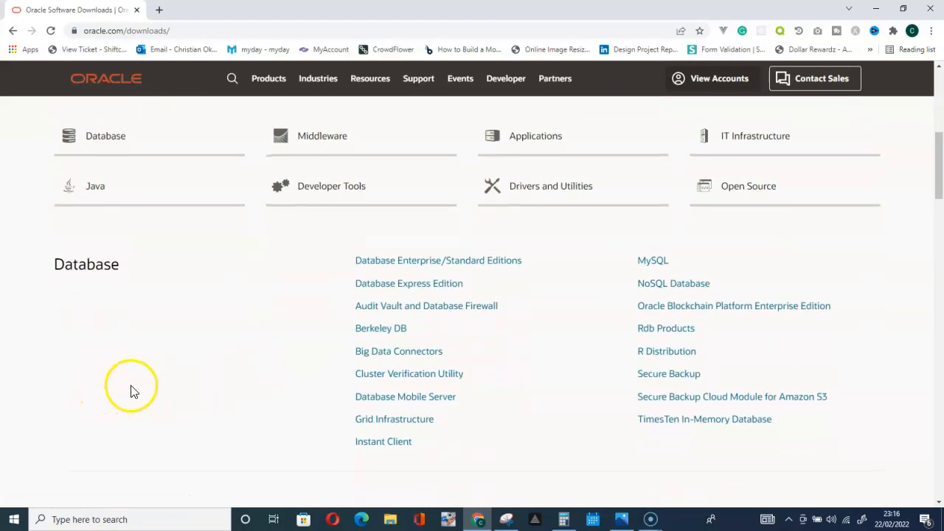
click(414, 288)
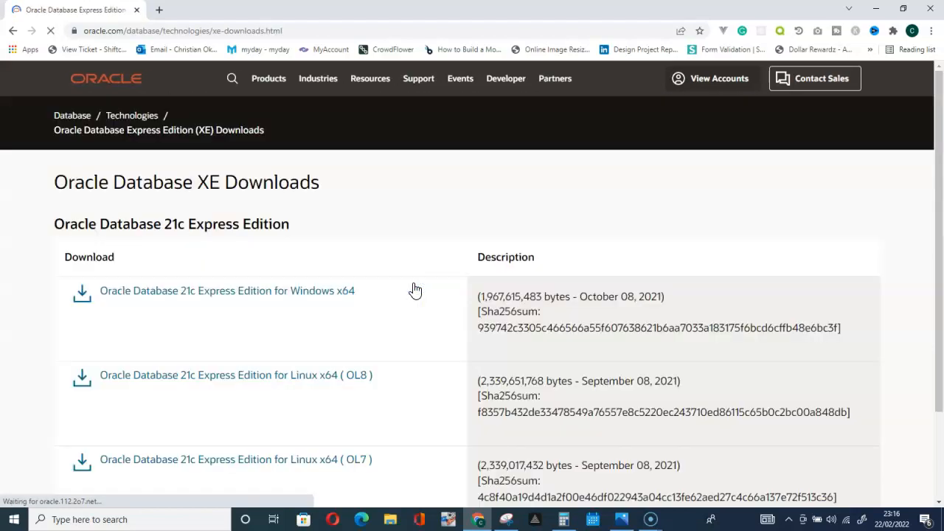
Download Oracle Database 21c Express Edition for Windows x64 and show the downloaded OracleXE213_Win64.zip in its folder.
scroll(394, 239, down, 1)
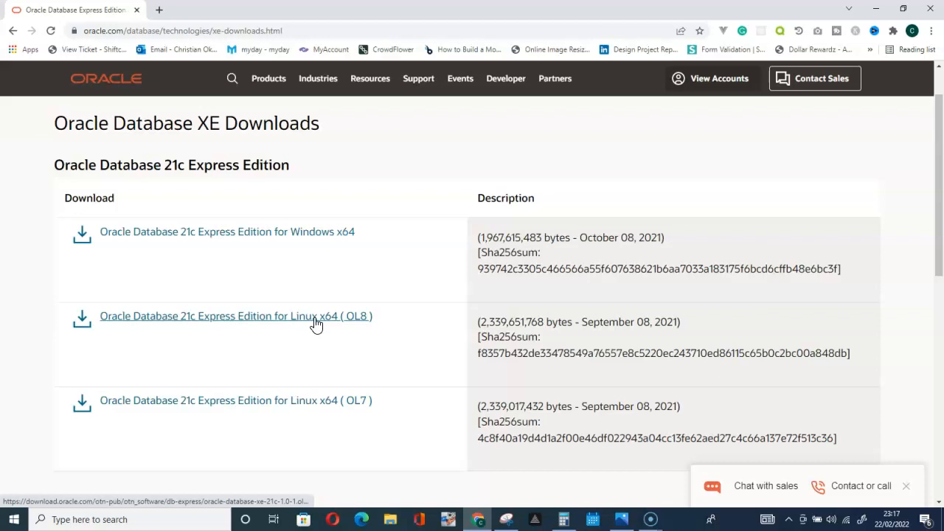
click(271, 235)
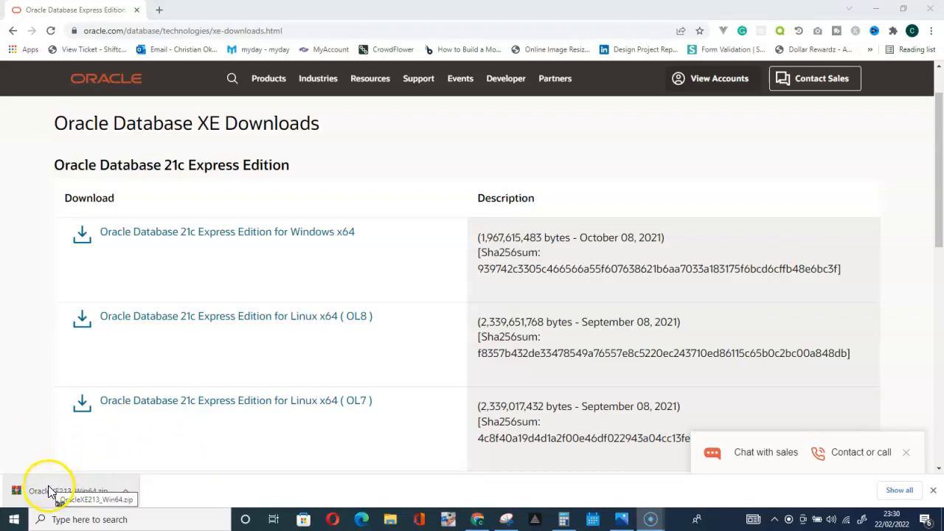
click(126, 494)
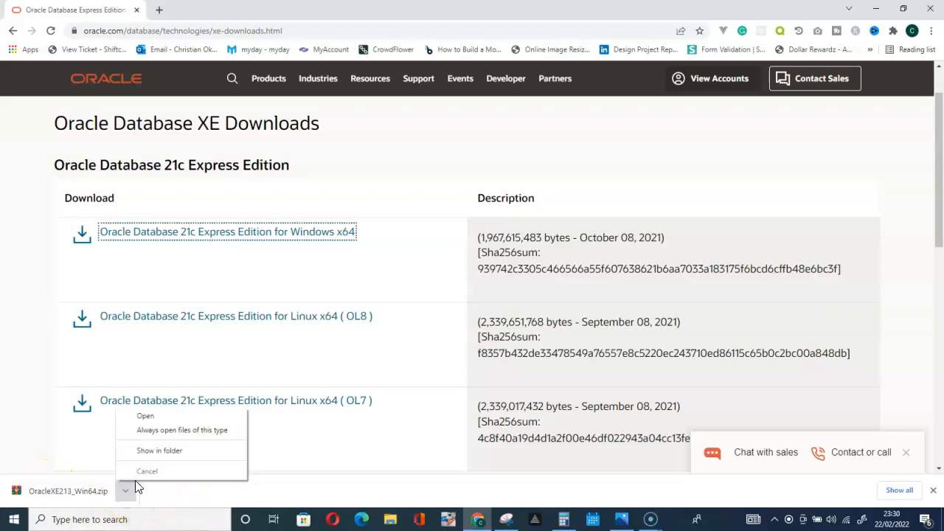
click(157, 452)
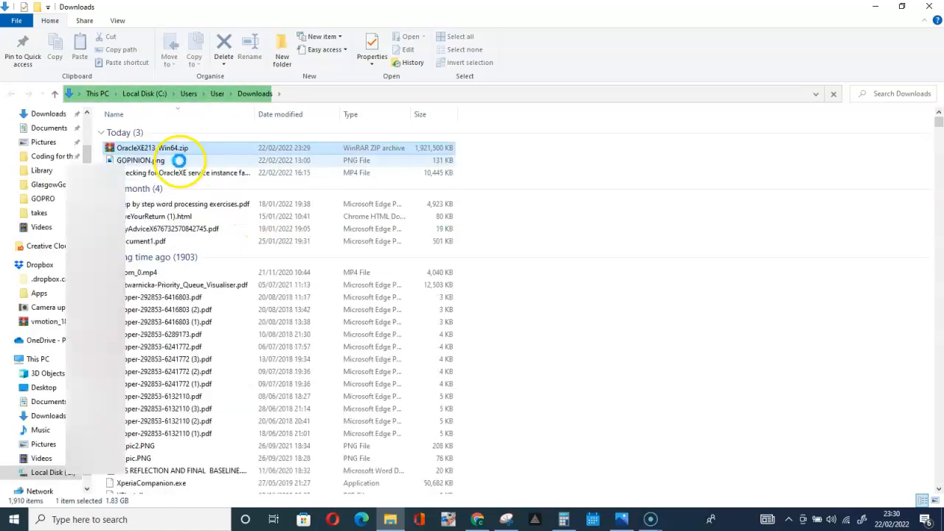
Move OracleXE213_Win64.zip from Downloads to the Program Files folder on Local Disk (C:), granting administrator permission.
click(172, 151)
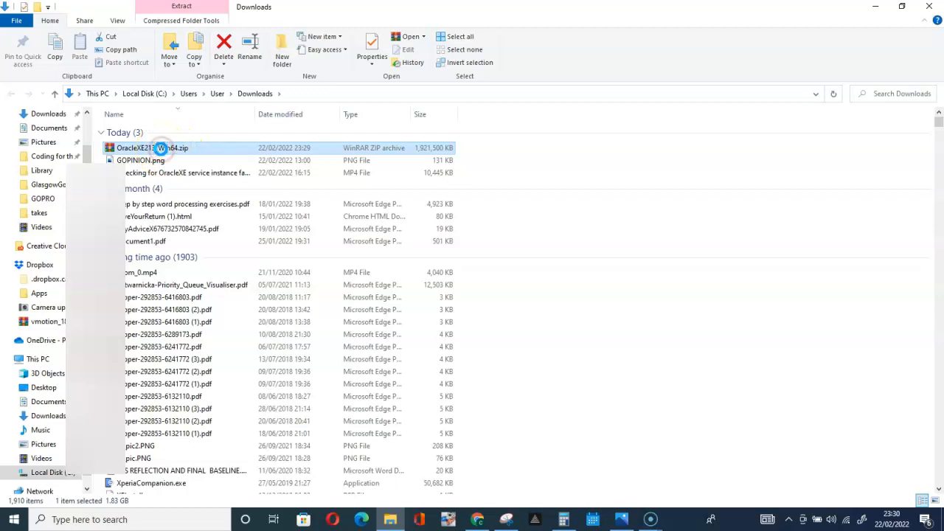
right_click(162, 153)
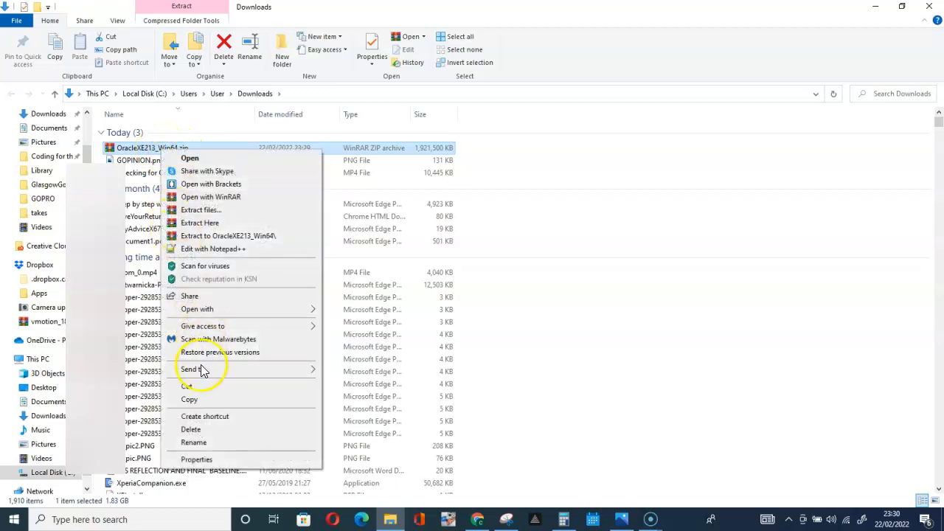
click(193, 399)
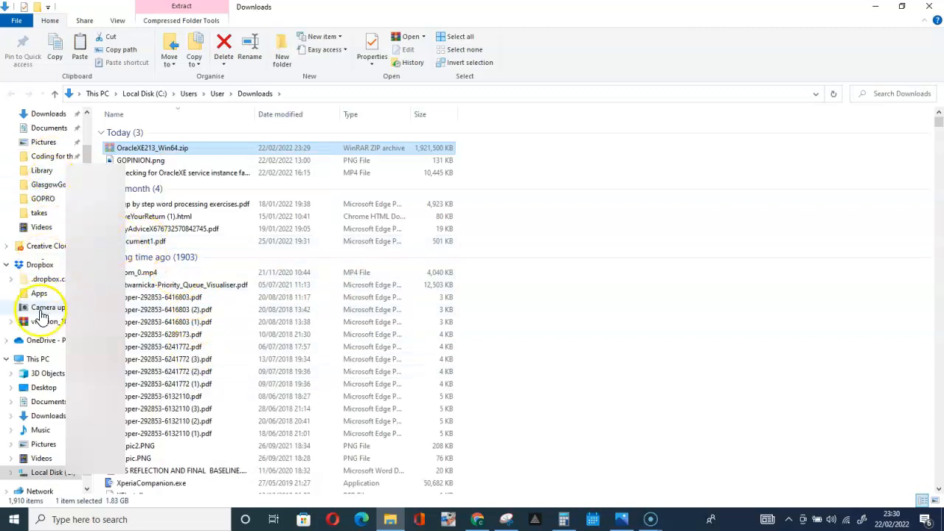
click(41, 360)
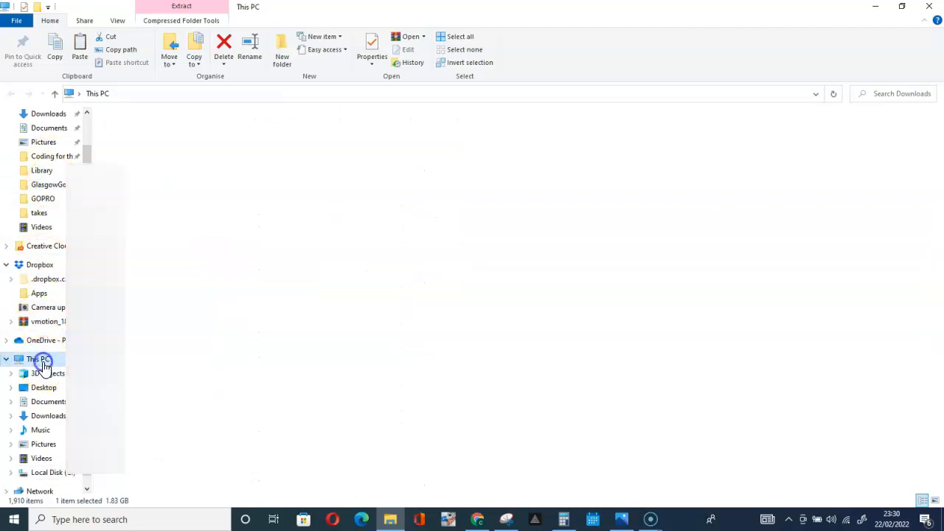
click(158, 224)
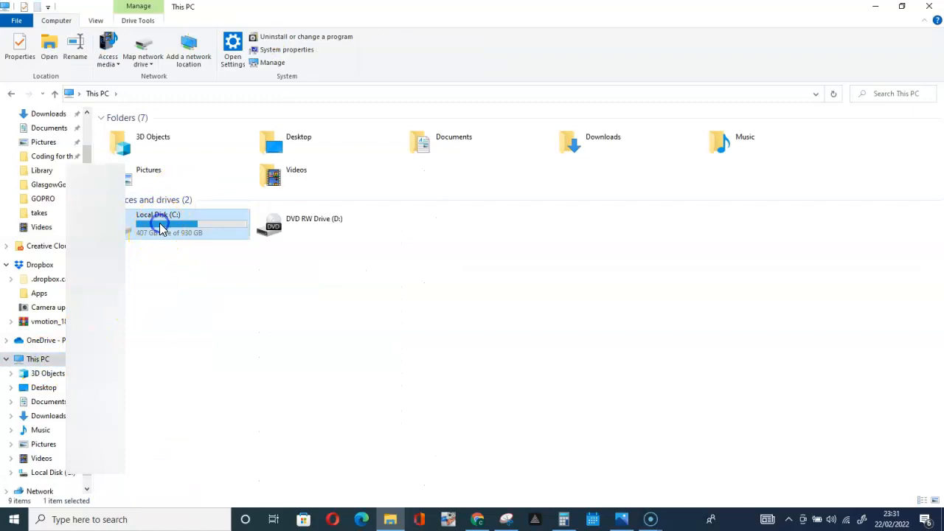
double_click(160, 225)
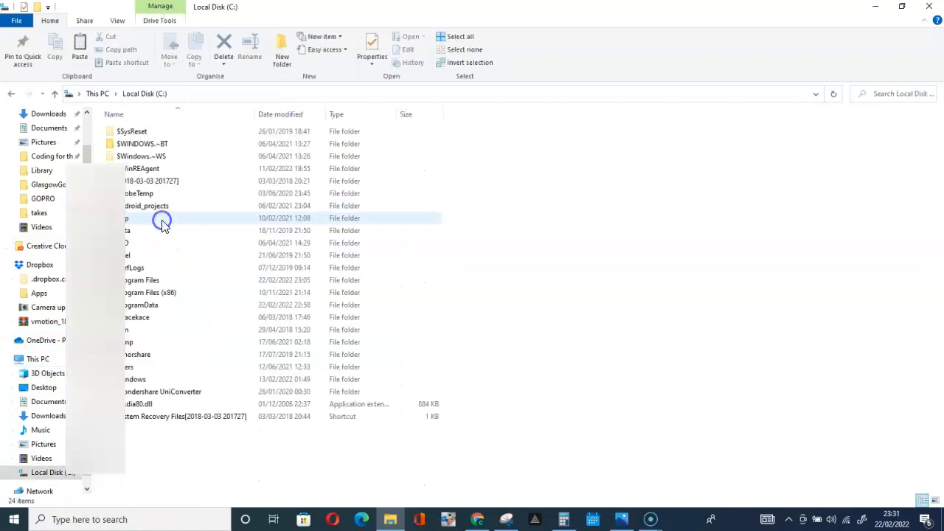
double_click(137, 282)
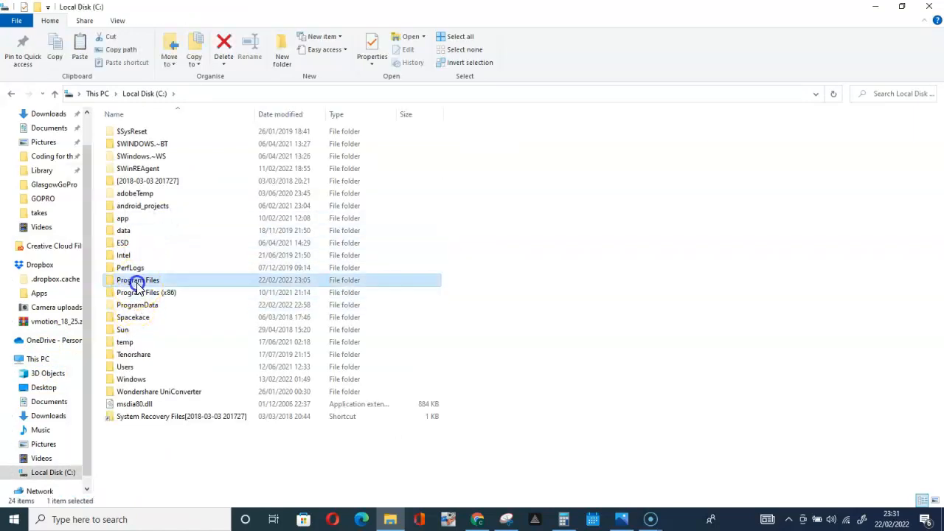
right_click(472, 354)
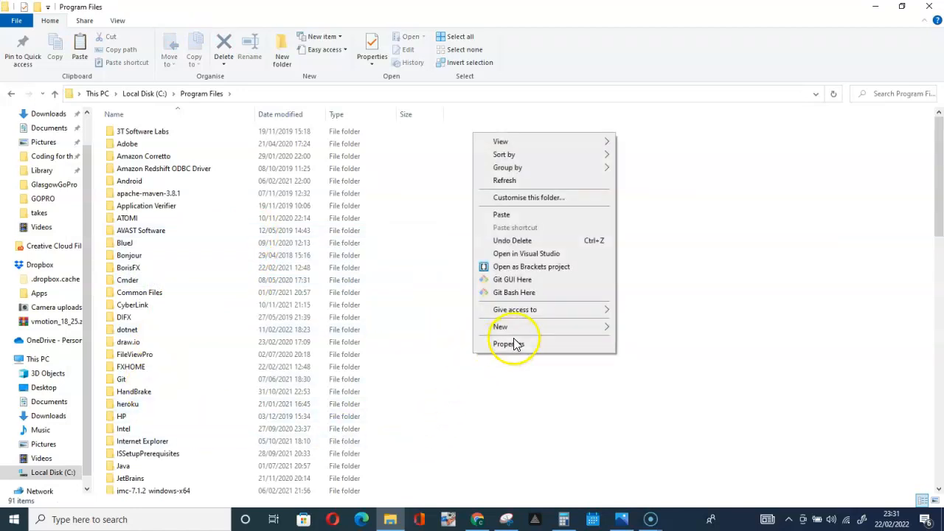
click(512, 216)
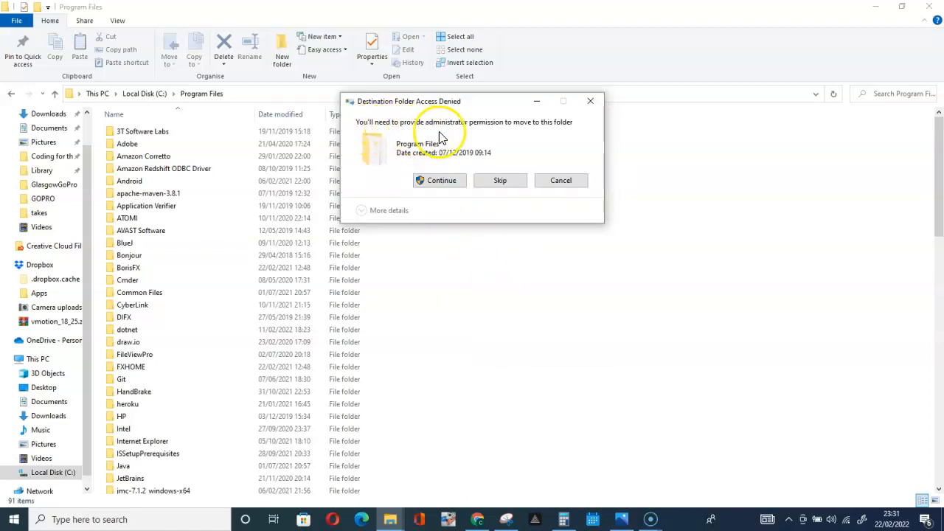
click(445, 181)
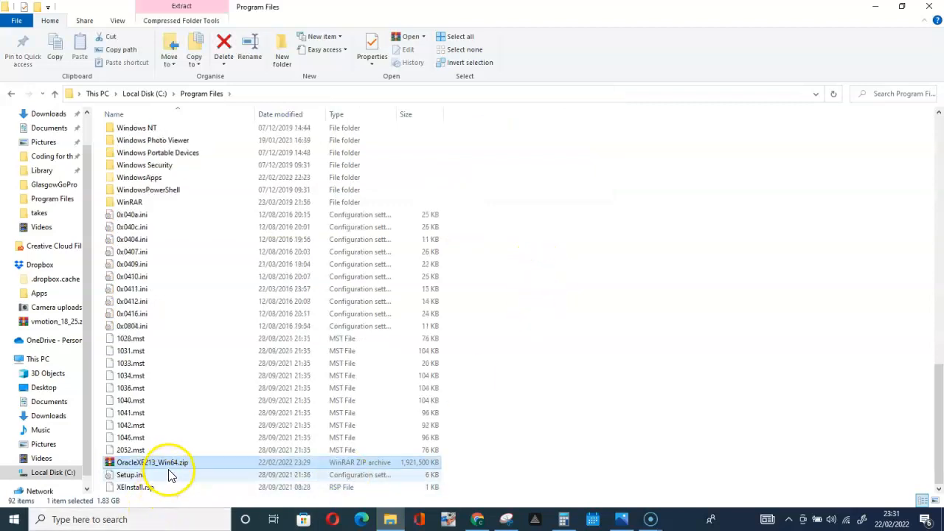
Extract OracleXE213_Win64.zip into its own OracleXE213_Win64 folder within Program Files.
click(169, 463)
right_click(168, 463)
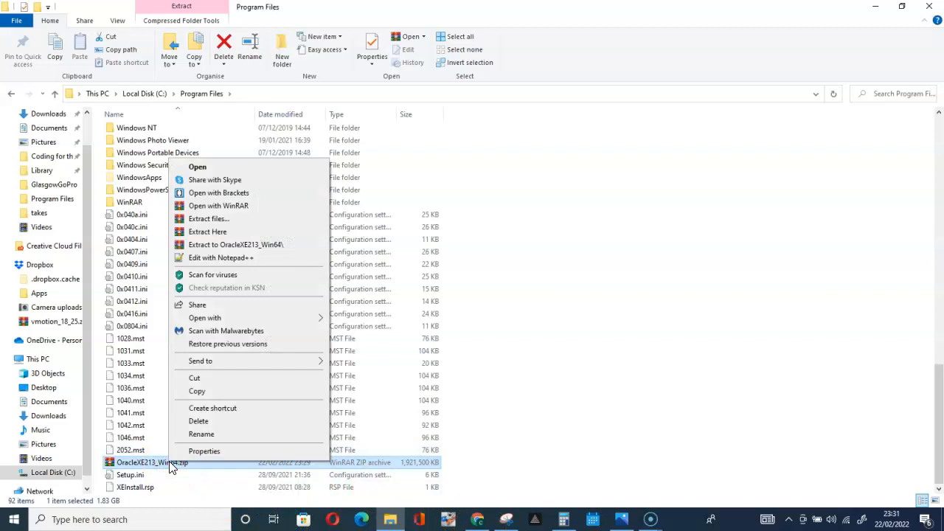
click(232, 244)
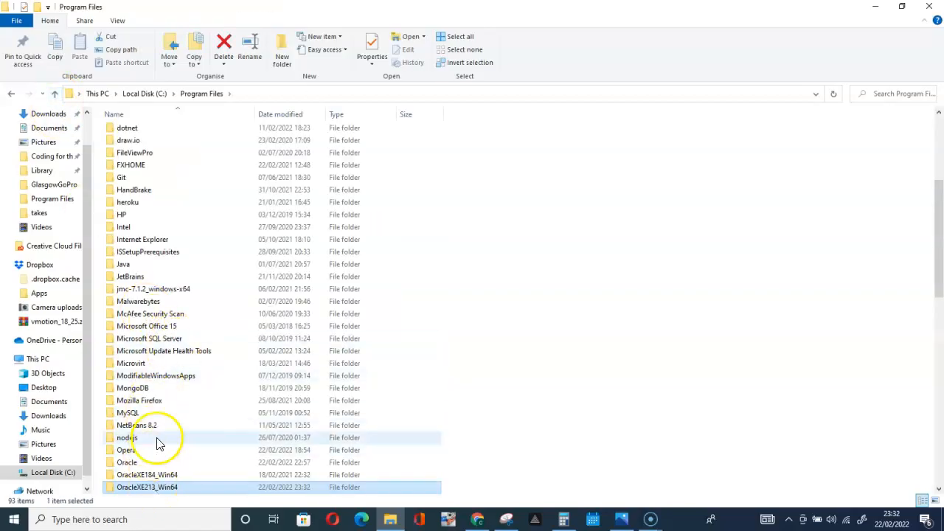
Run setup.exe from the extracted OracleXE213_Win64 folder as administrator.
scroll(157, 443, down, 1)
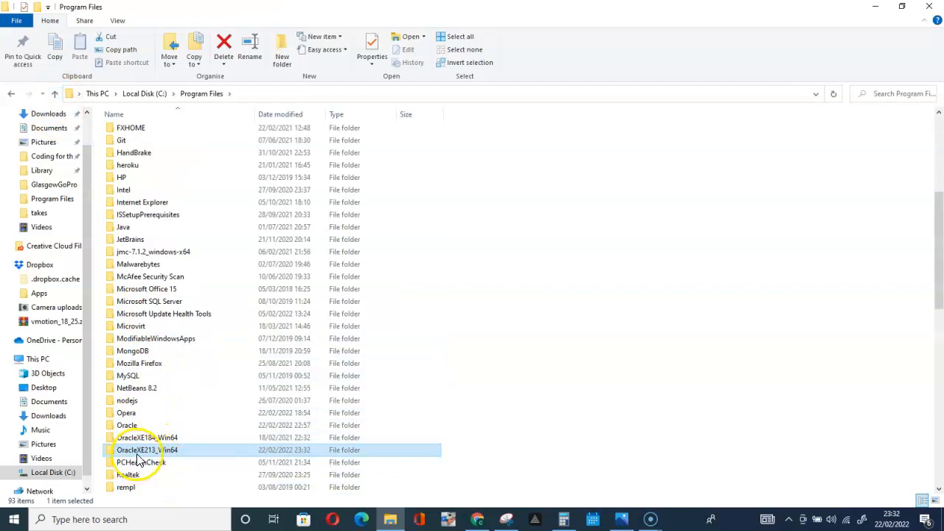
double_click(144, 449)
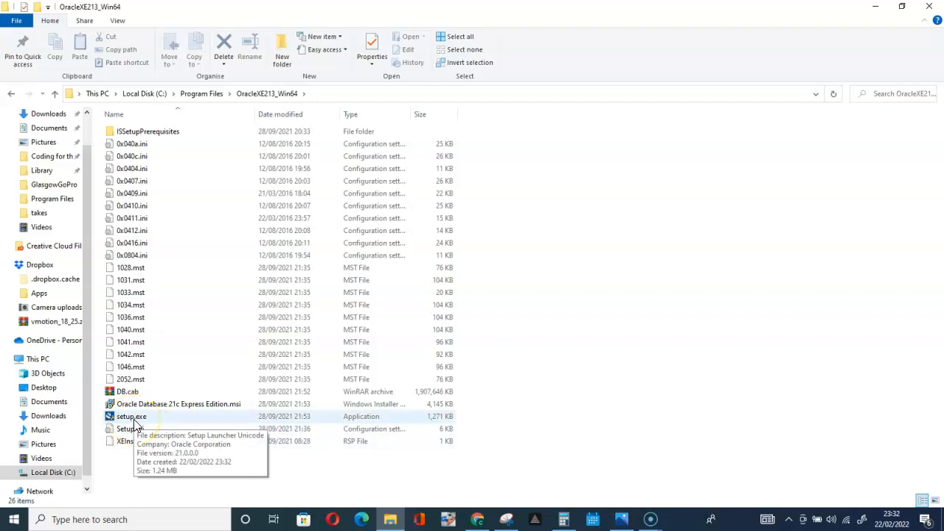
click(134, 424)
right_click(133, 424)
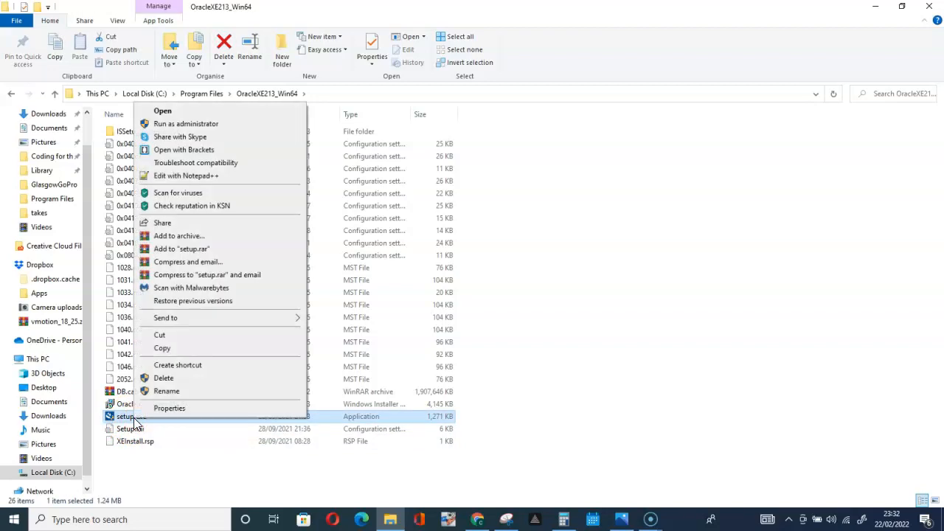
click(177, 124)
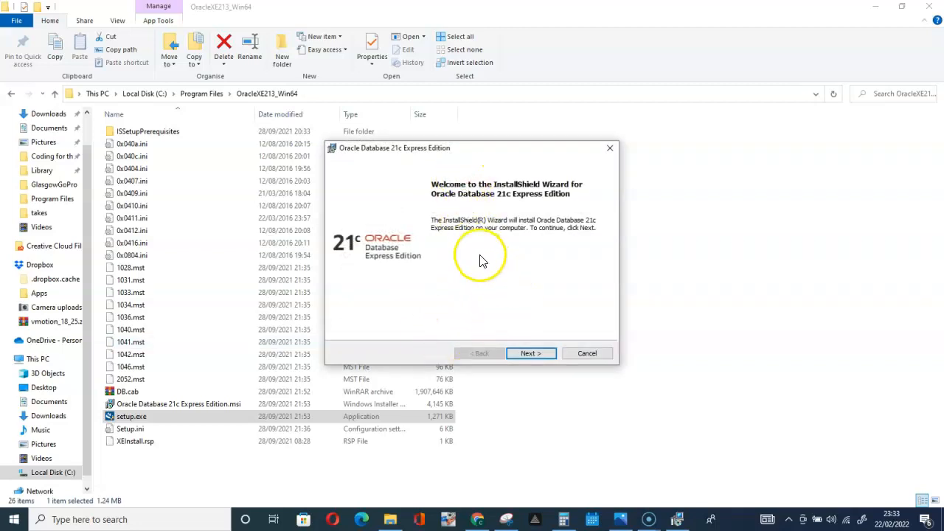
Proceed past the installer's welcome page, accept the license agreement terms, and continue to the Oracle Prerequisite Checks.
click(531, 354)
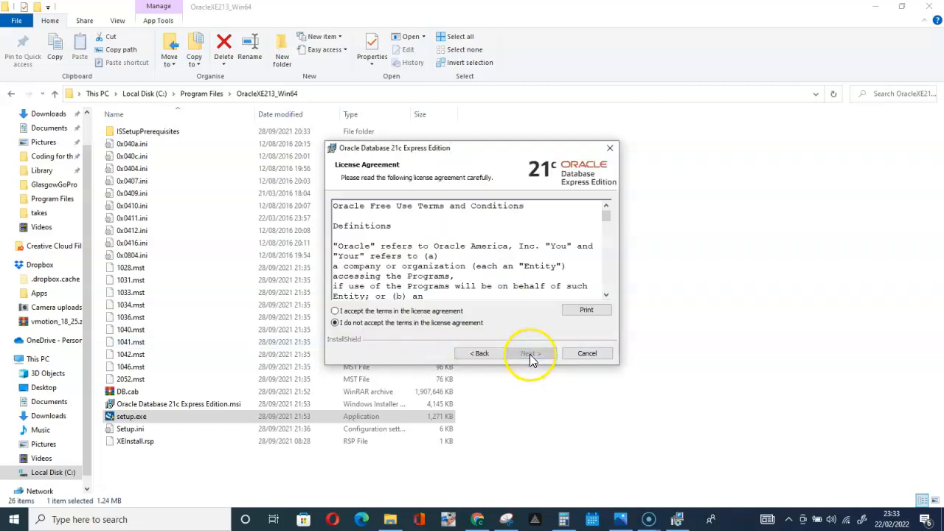
click(361, 313)
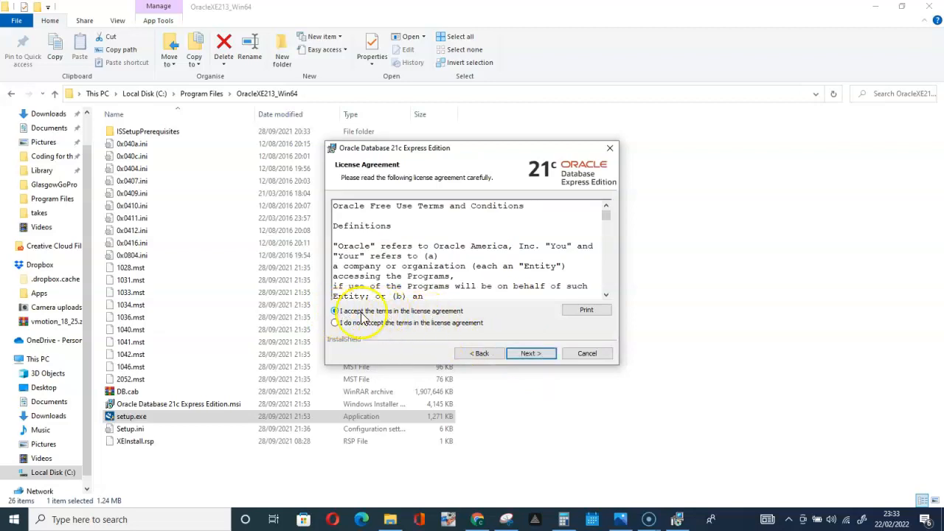
click(533, 355)
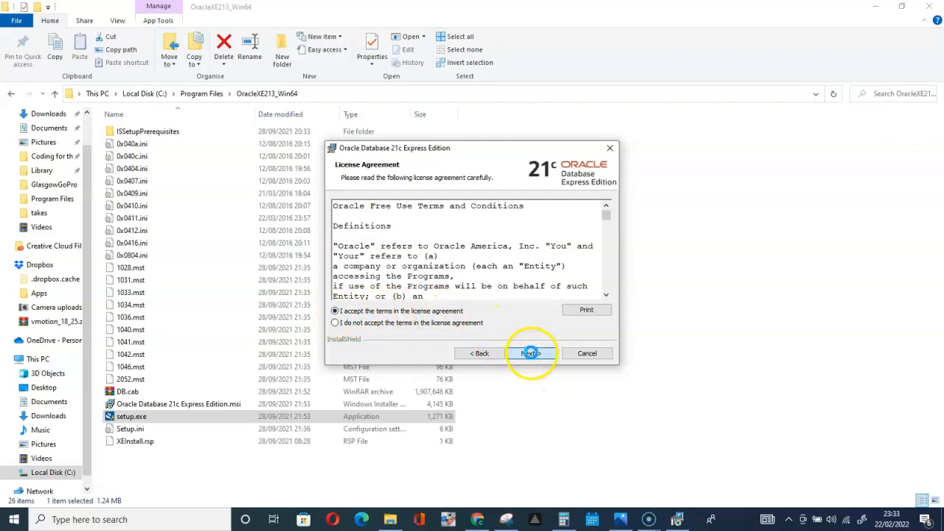
click(534, 357)
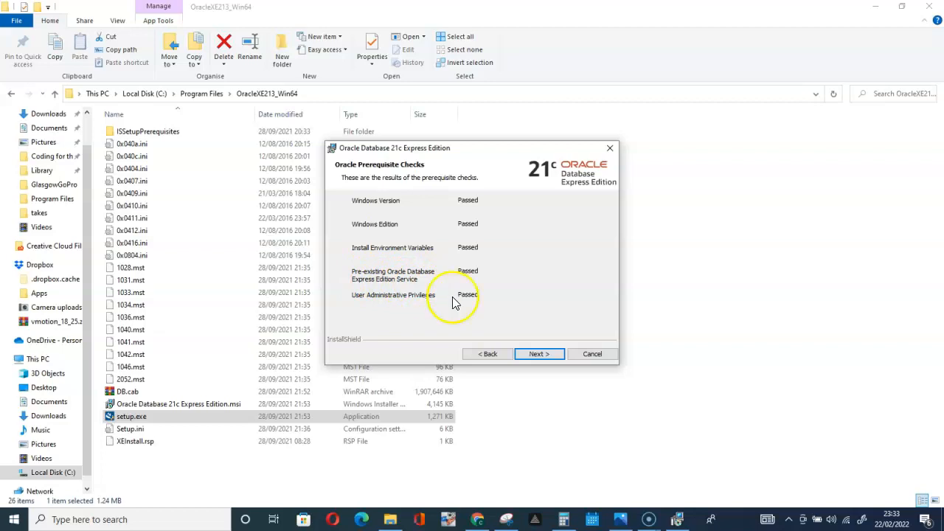
Install Oracle Database to the default folder C:\app\User\product\21c\, entering and confirming the database password for the SYS, SYSTEM and PDBADMIN accounts.
click(539, 355)
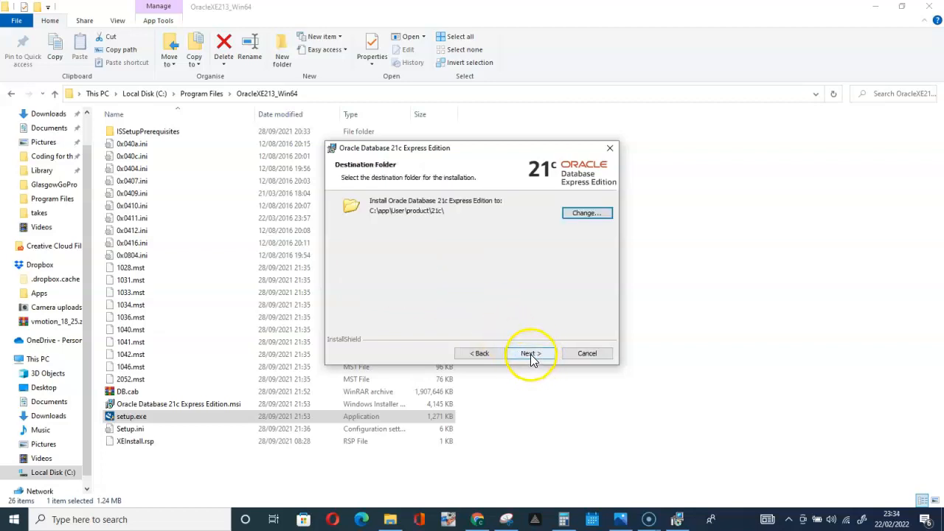
click(531, 354)
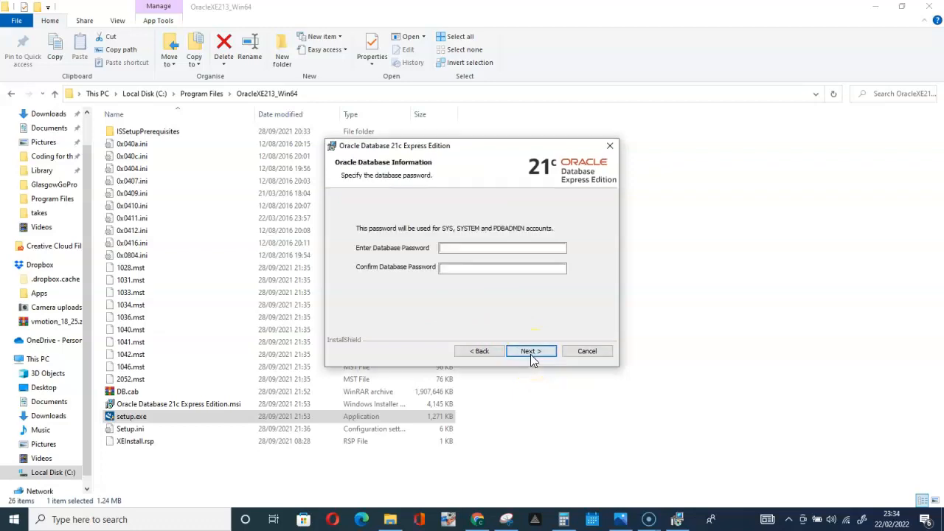
click(480, 250)
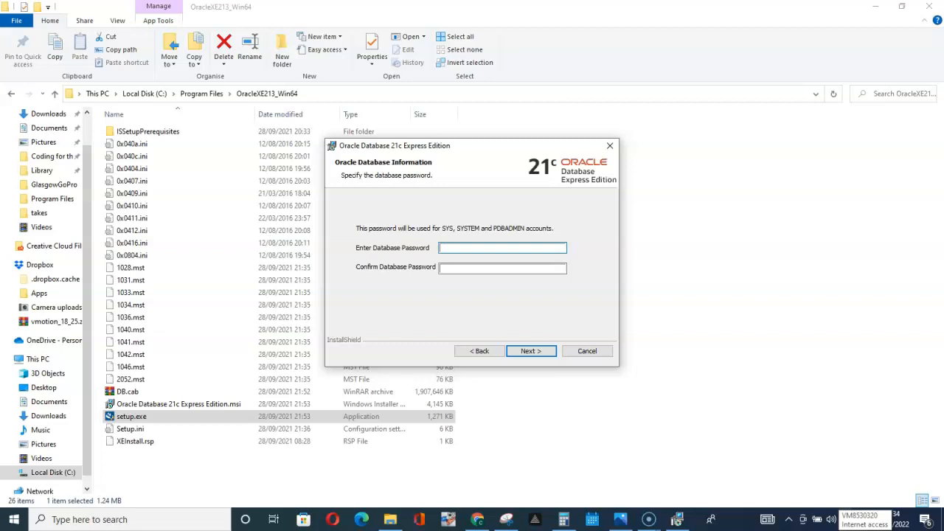
text(••••••••••)
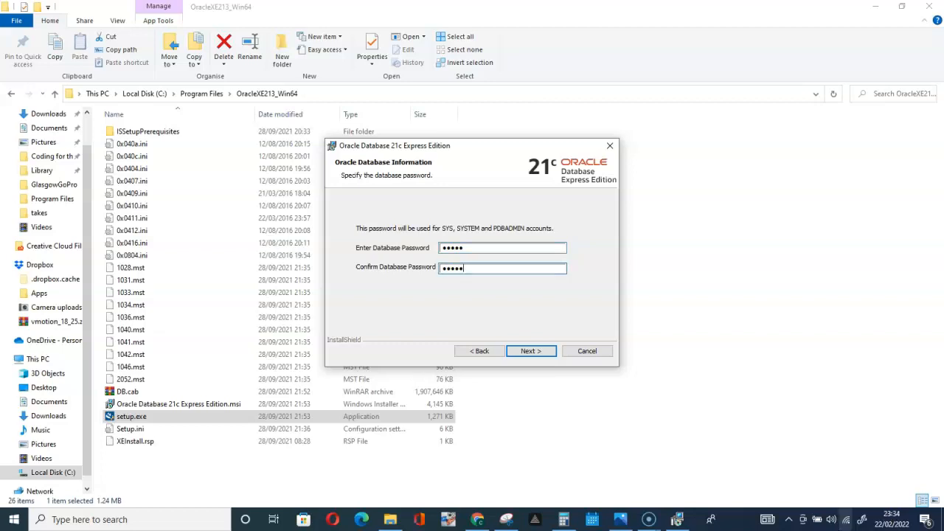
click(531, 352)
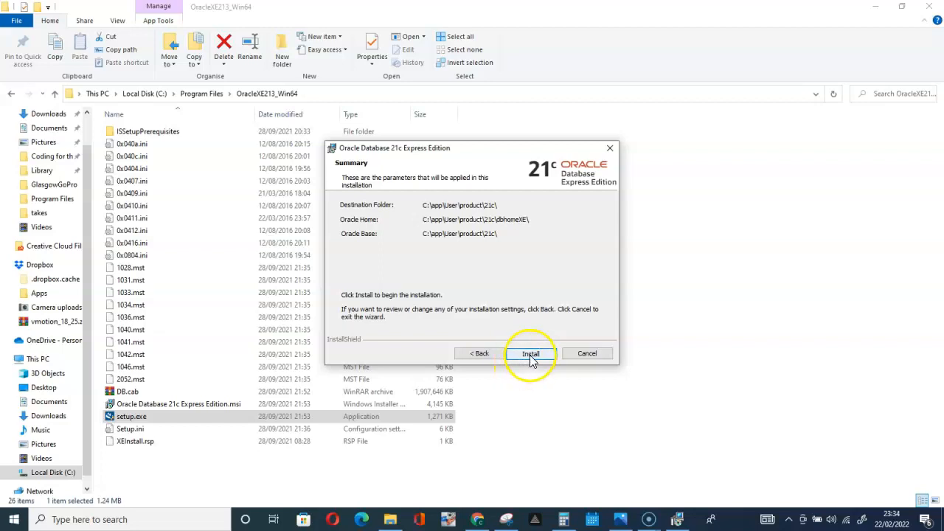
click(528, 354)
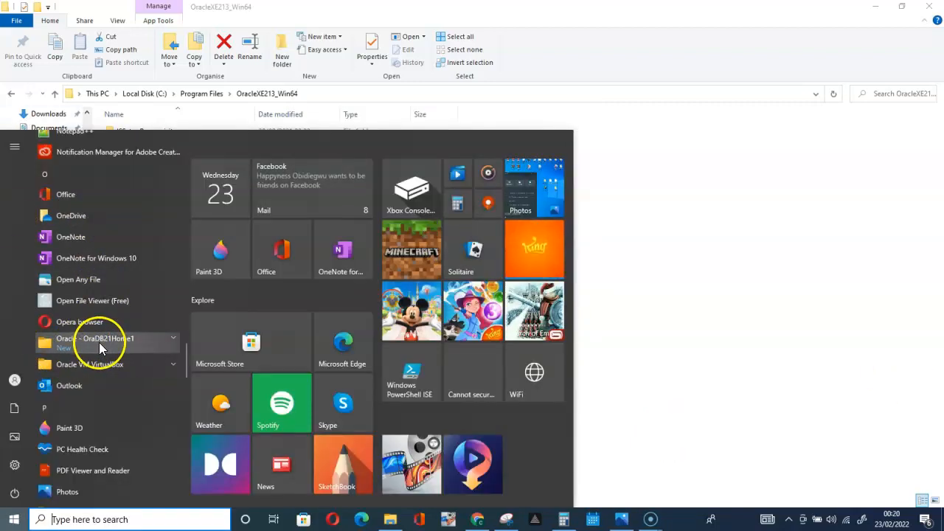
Launch SQL Plus from the Oracle - OraDB21Home1 program folder.
click(168, 341)
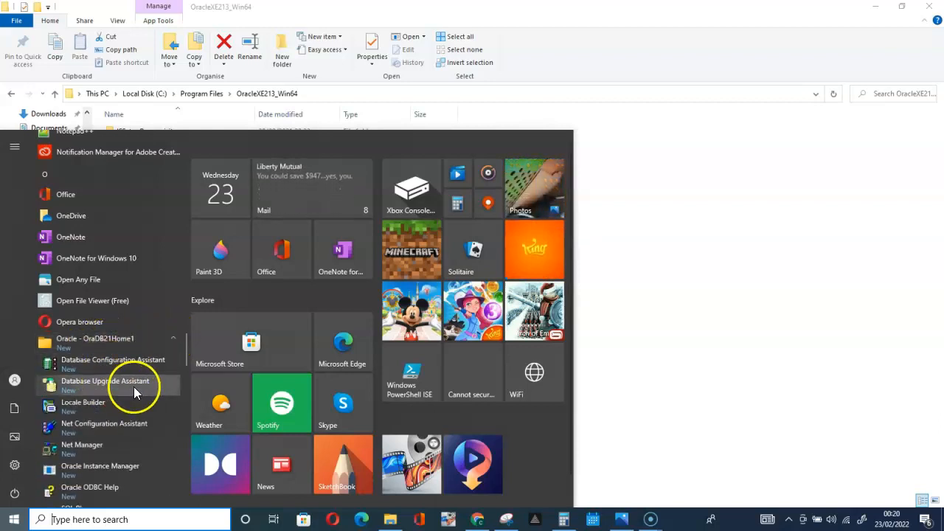
scroll(136, 385, down, 3)
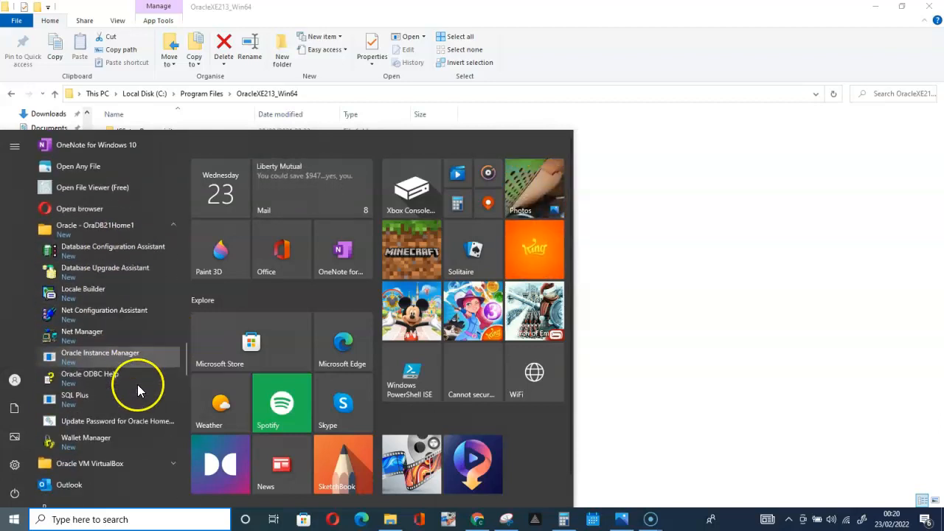
click(79, 402)
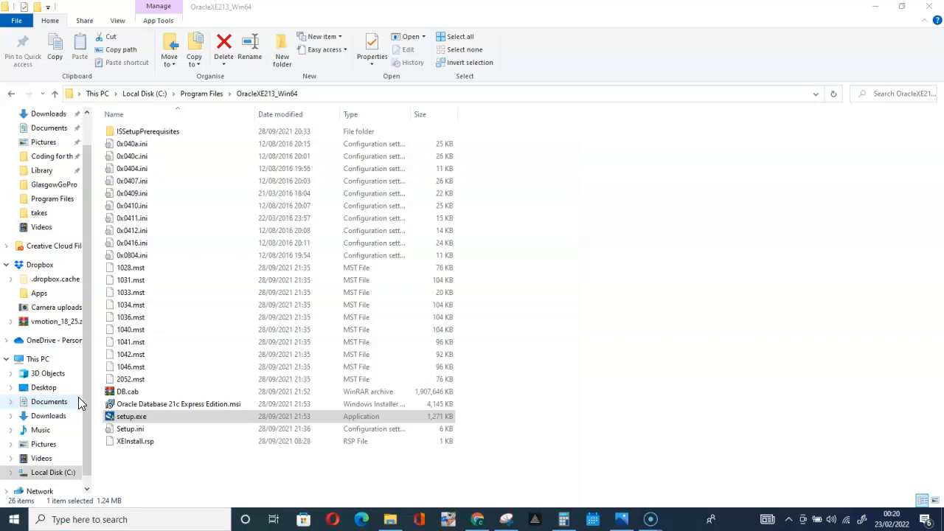
Try to log in to the database with the user name sys.
text(sys)
key(Return)
key(Return)
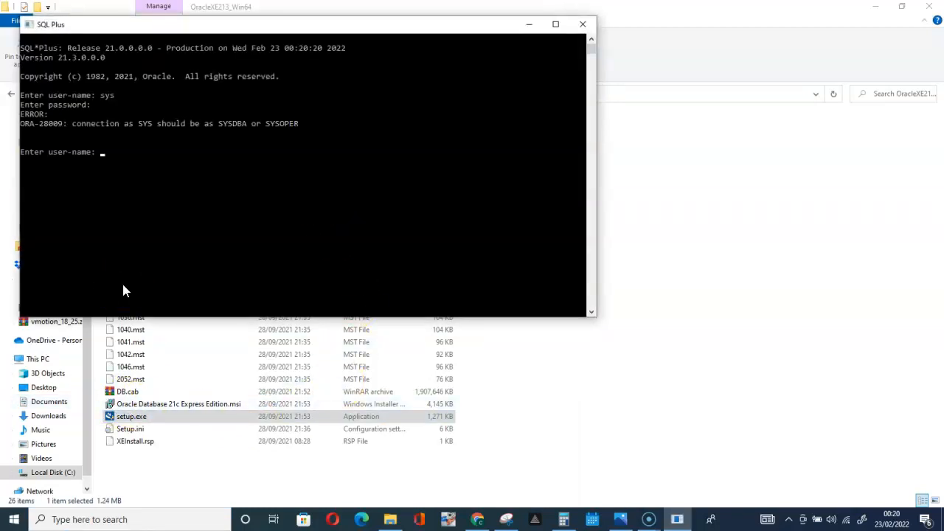
Submit system as the user name for the database login.
text(system)
key(Return)
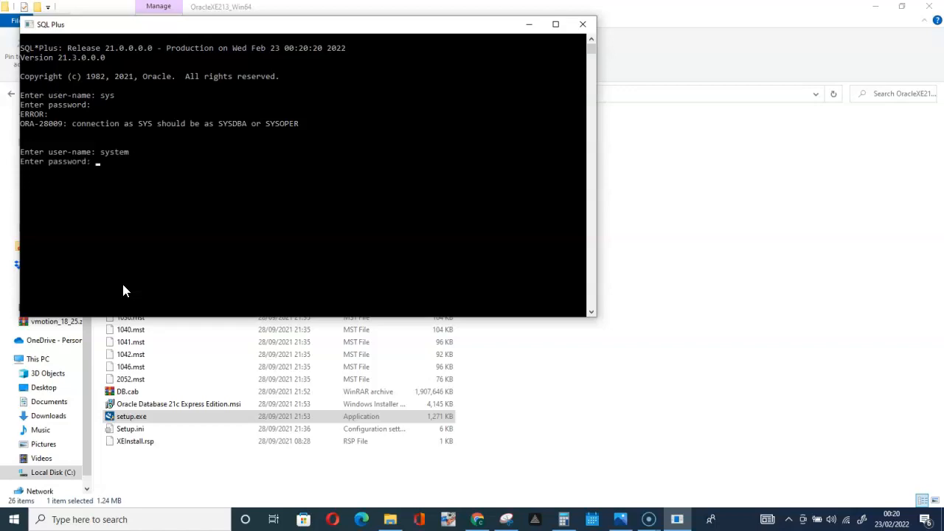